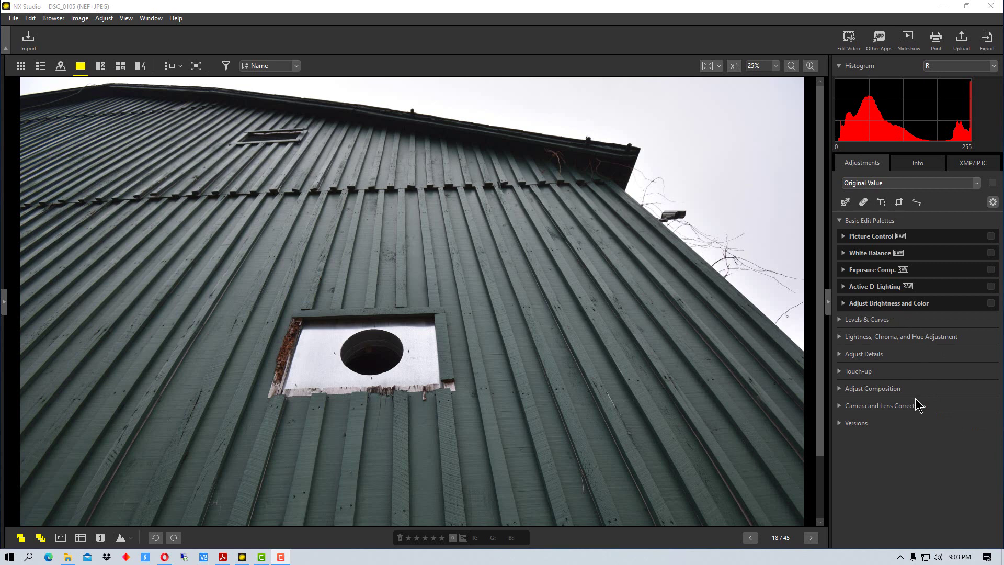
Expand the Picture Control, White Balance, Exposure Comp. and Adjust Brightness and Color palettes for review.
click(843, 236)
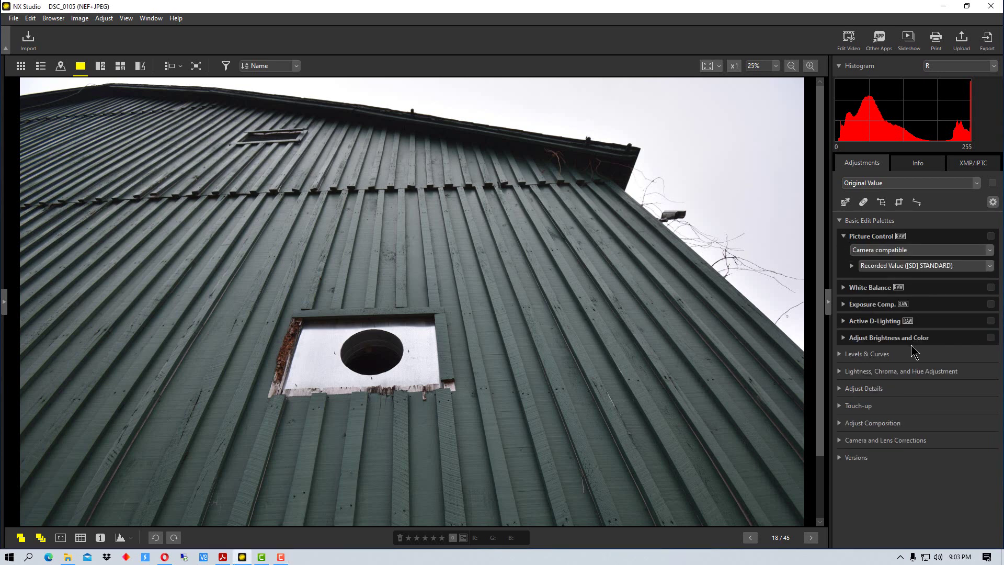
click(844, 287)
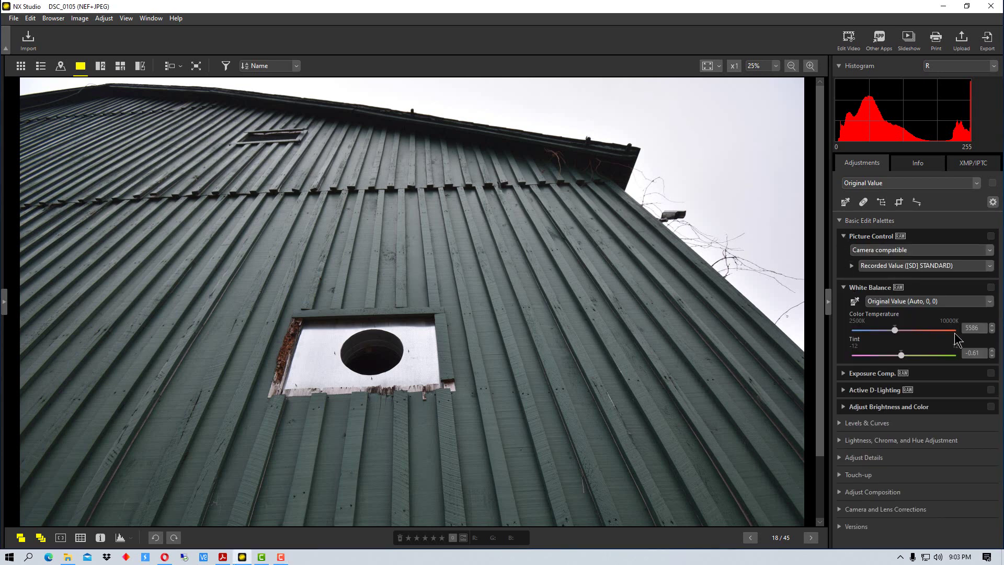
click(844, 374)
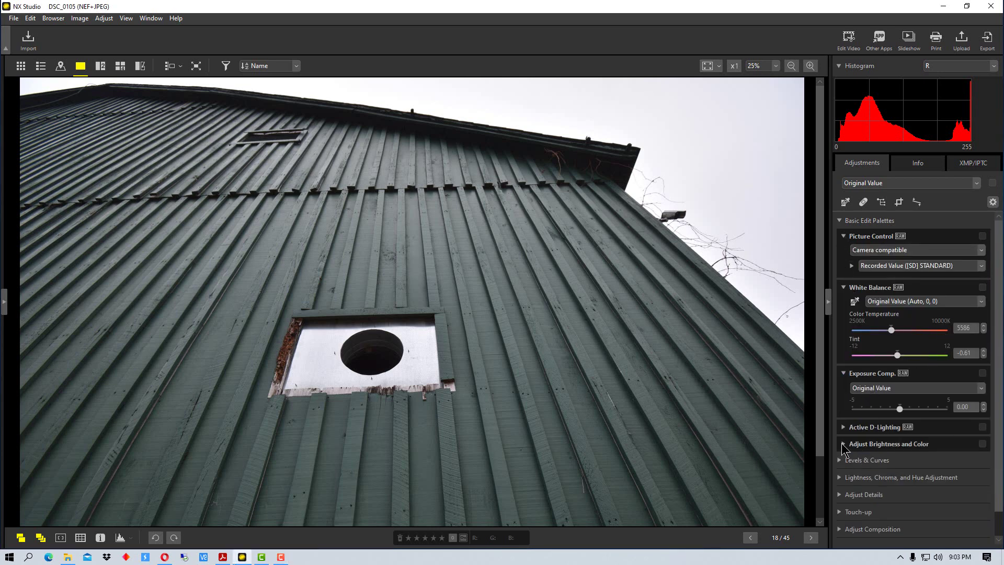
click(844, 443)
scroll(998, 463, down, 3)
scroll(998, 462, down, 3)
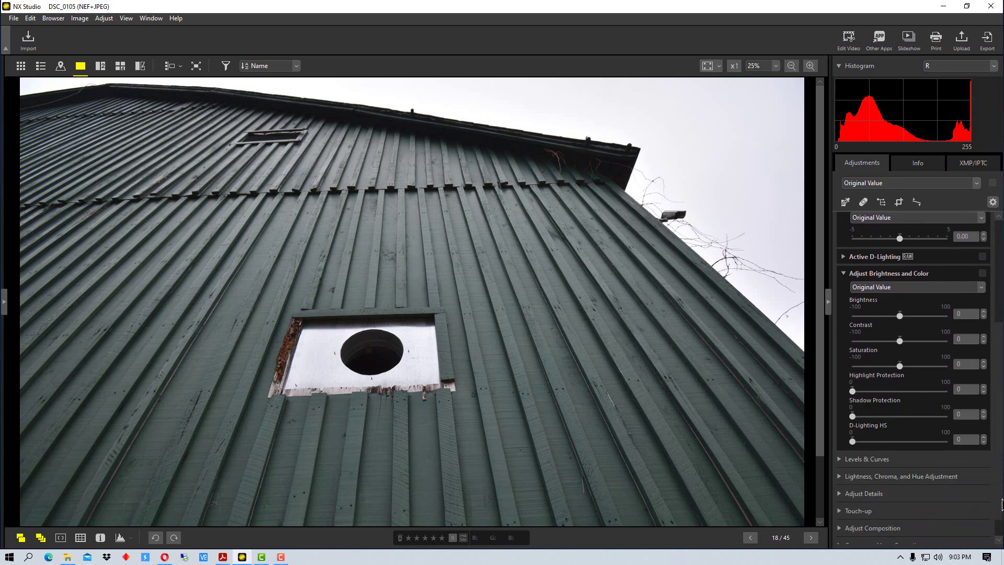
scroll(999, 463, up, 5)
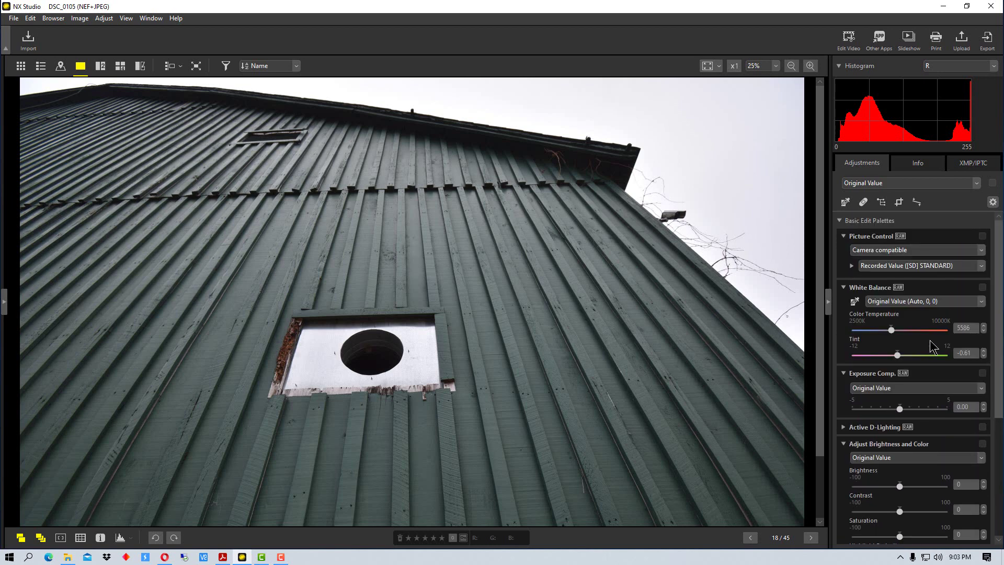
Collapse White Balance, Active D-Lighting, Adjust Brightness and Color, Exposure Comp. and Picture Control palettes.
click(843, 287)
click(843, 358)
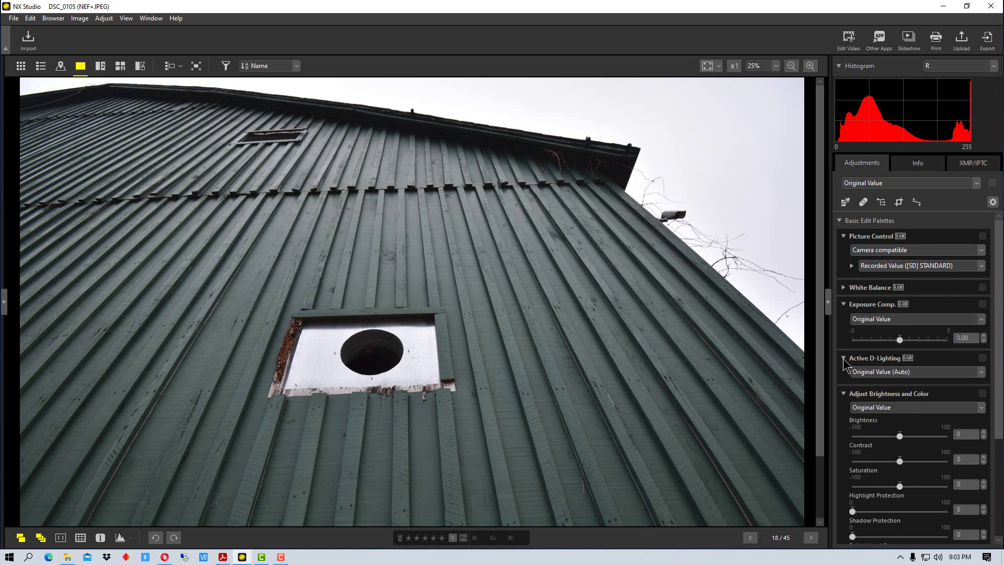
click(843, 359)
click(843, 375)
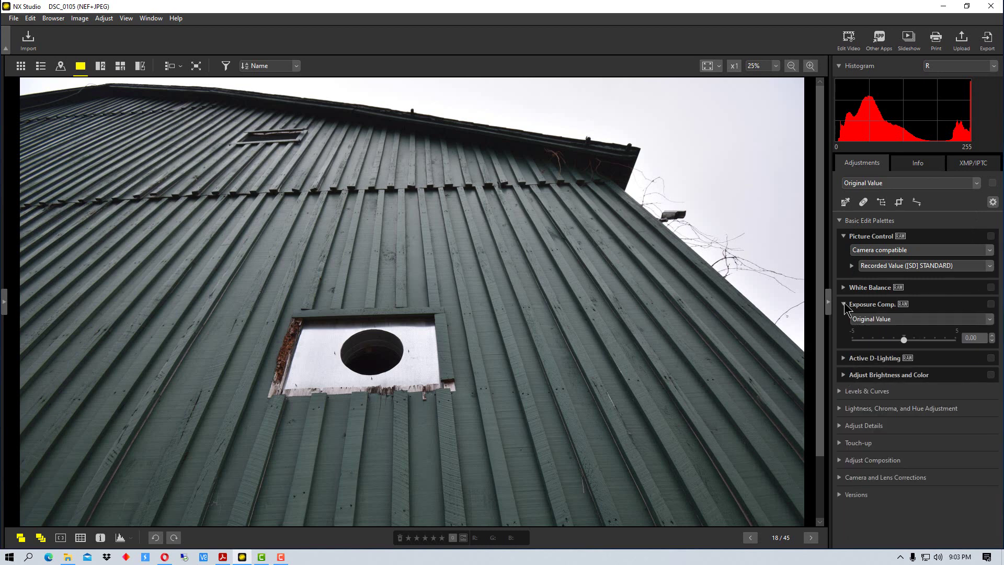
click(844, 303)
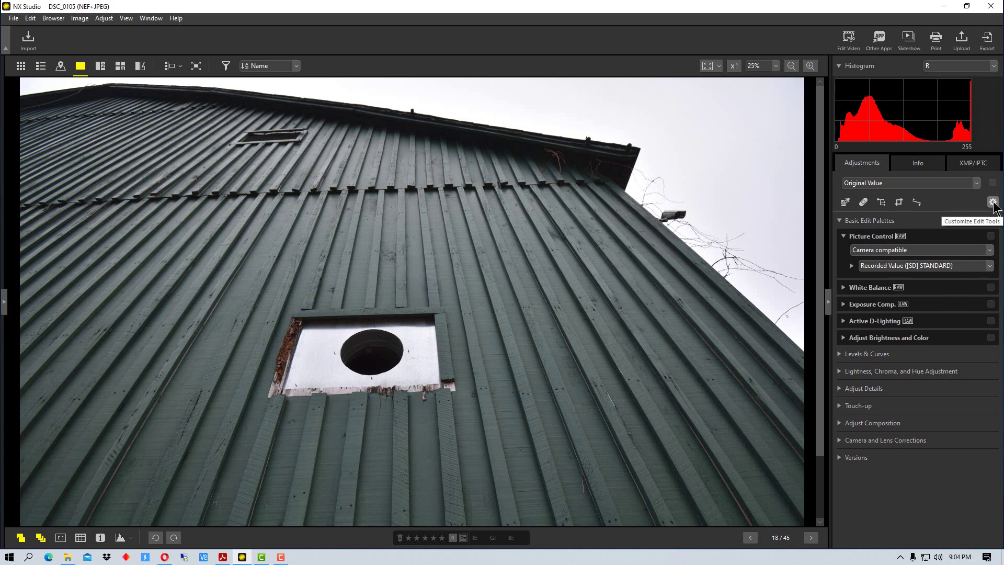
click(843, 237)
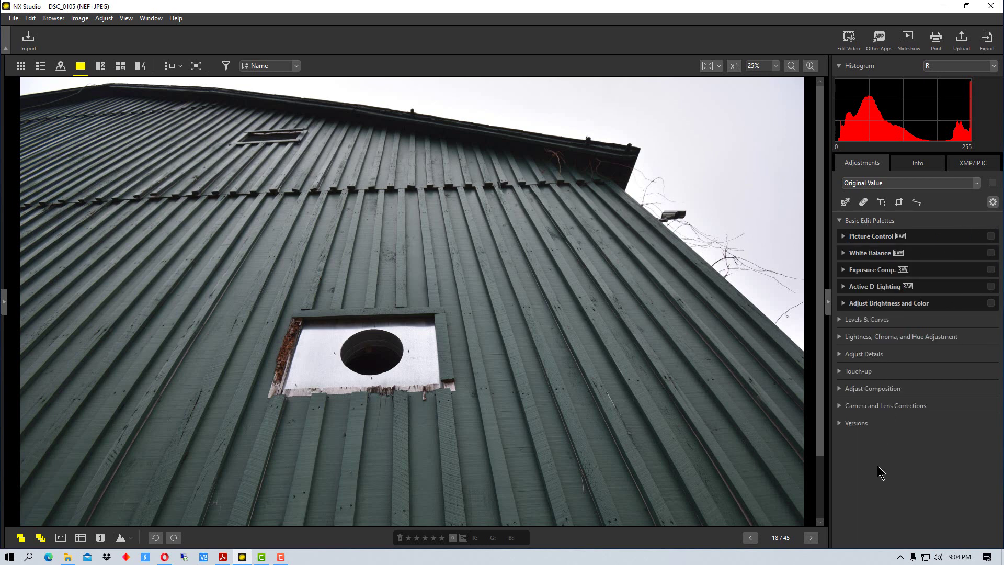
Create a new custom Adjustments palette setting named 'Favorites' via Customize Adjustments.
click(993, 202)
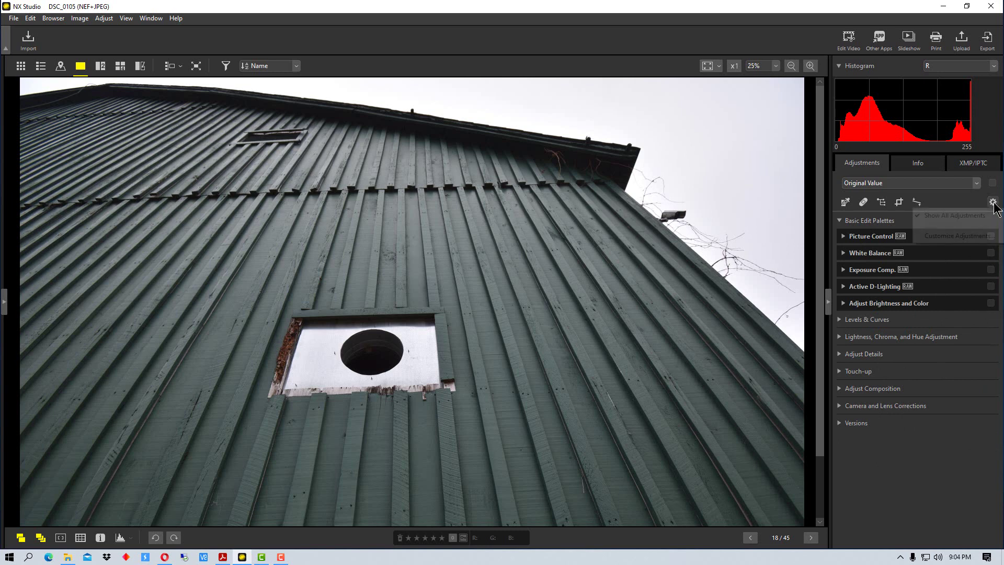
click(975, 237)
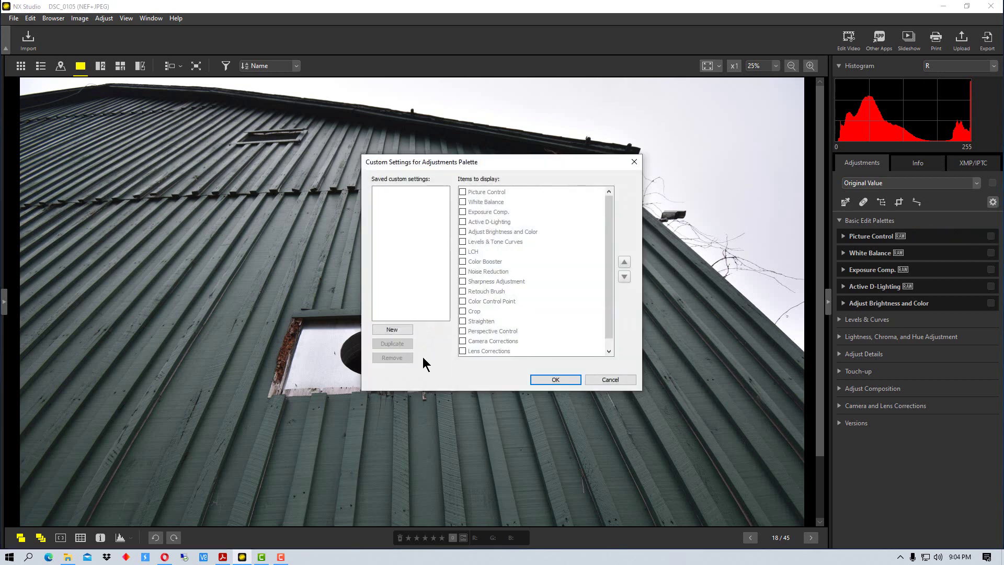
click(394, 331)
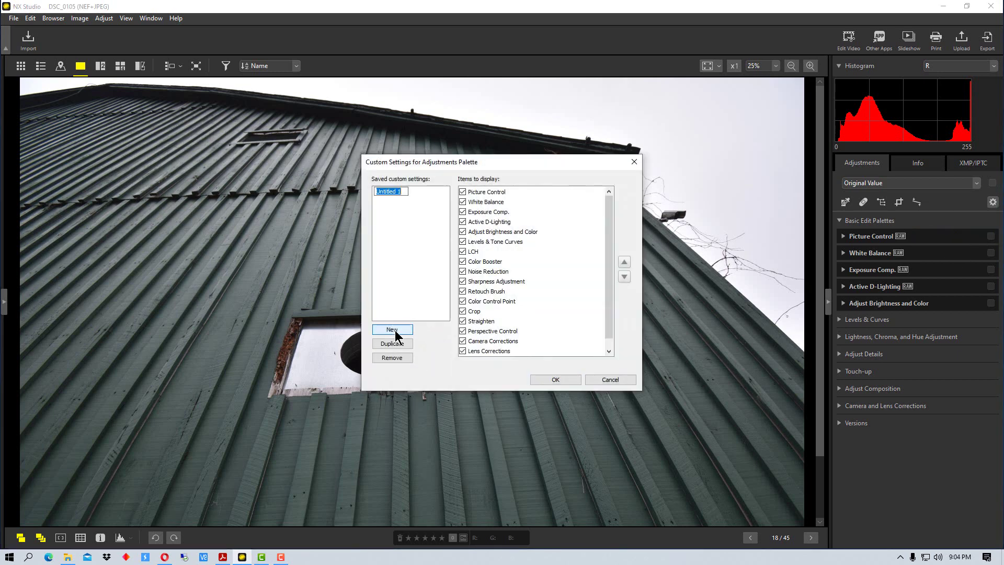
text(Favorites)
Untick Picture Control, Active D-Lighting, Levels & Tone Curves, LCH, Color Booster, Noise Reduction, Sharpness, Retouch Brush and Color Control Point.
click(465, 191)
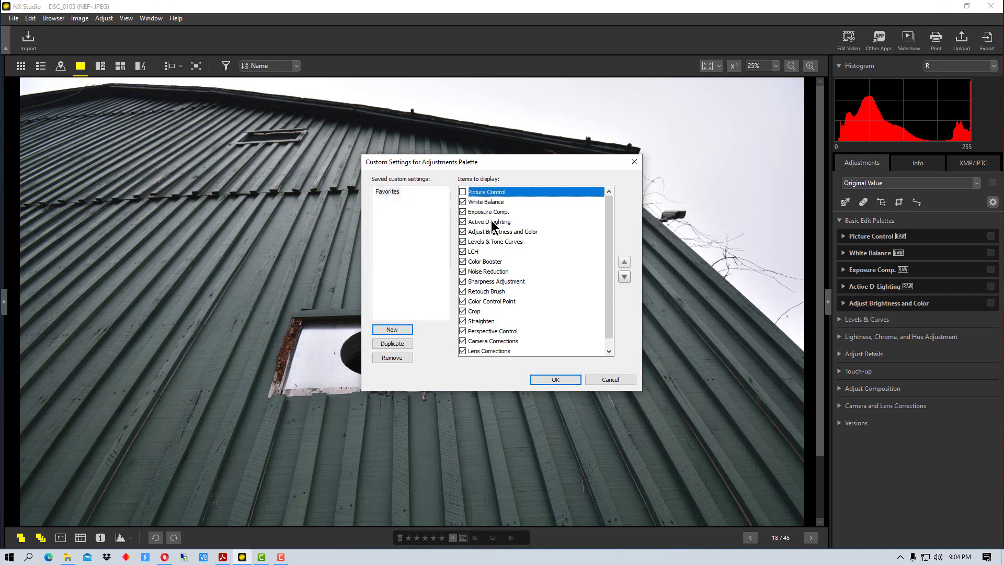
click(463, 222)
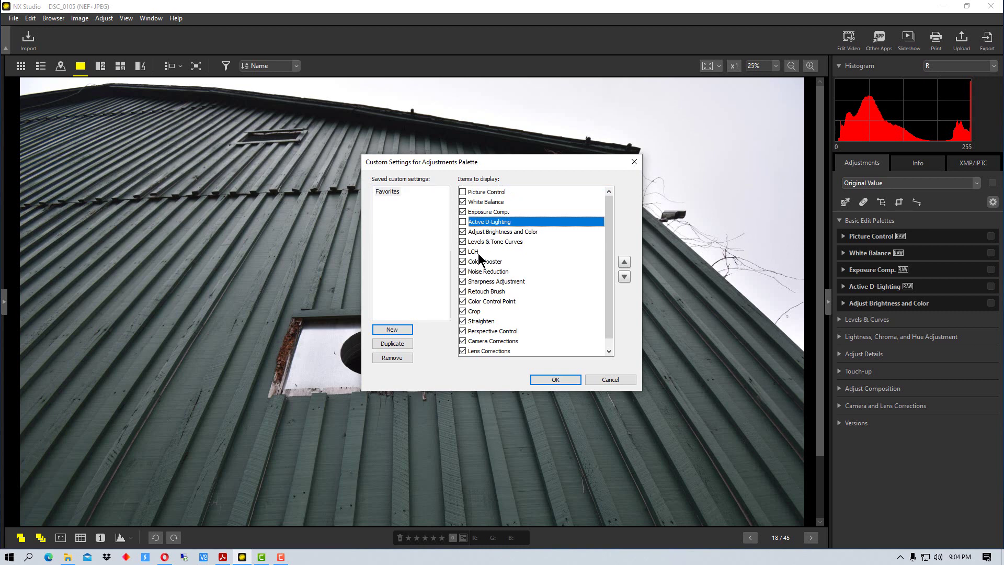
click(462, 241)
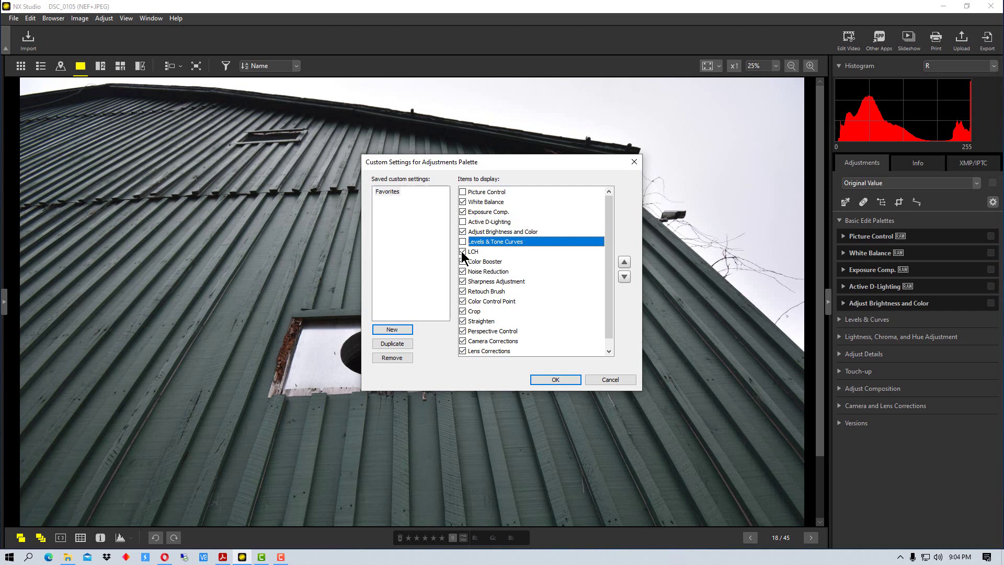
click(463, 252)
click(463, 261)
click(463, 271)
click(463, 281)
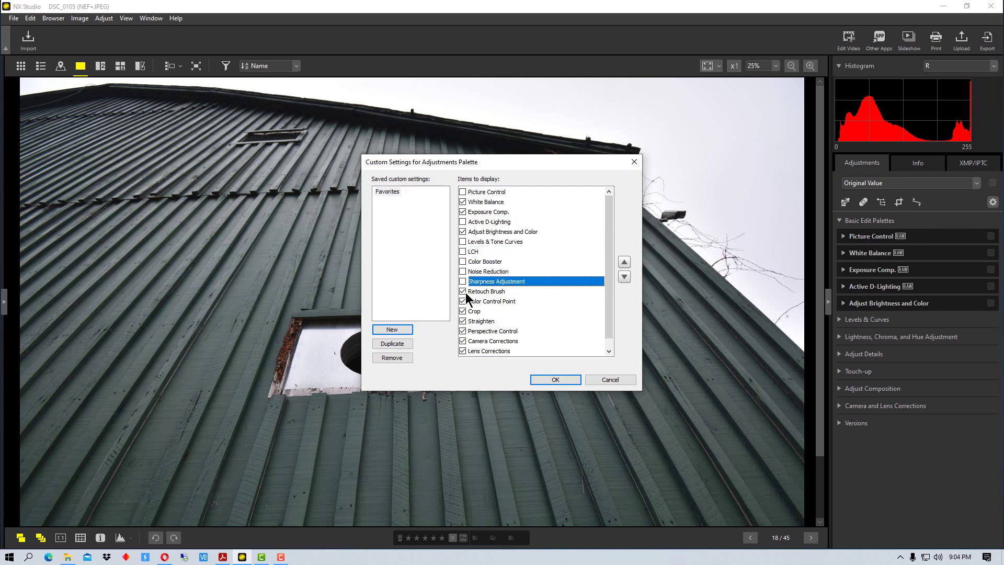
click(463, 292)
click(463, 301)
Untick Crop, Straighten, Perspective Control, Camera Corrections, Lens Corrections and Versions.
click(462, 311)
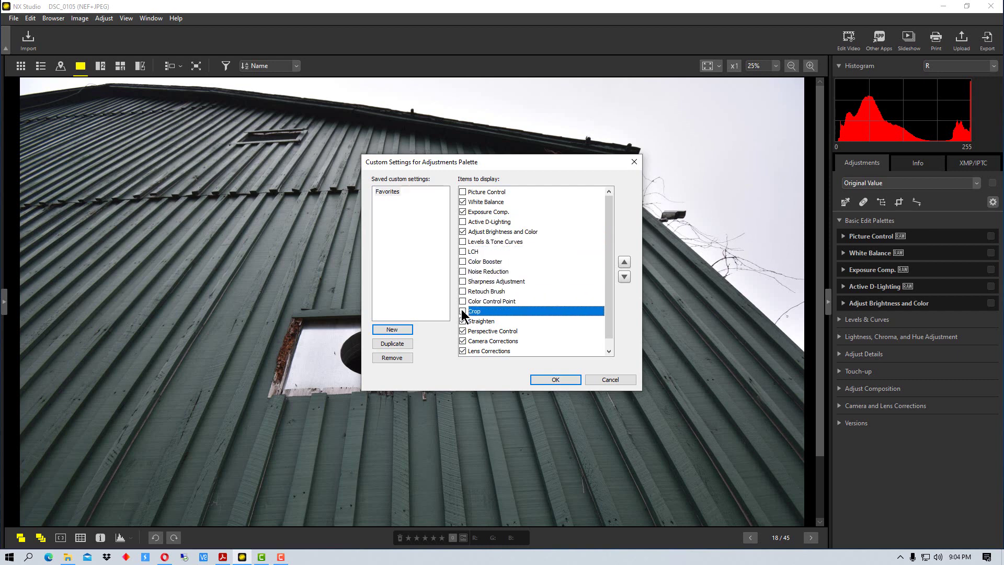
click(463, 321)
click(462, 331)
click(463, 341)
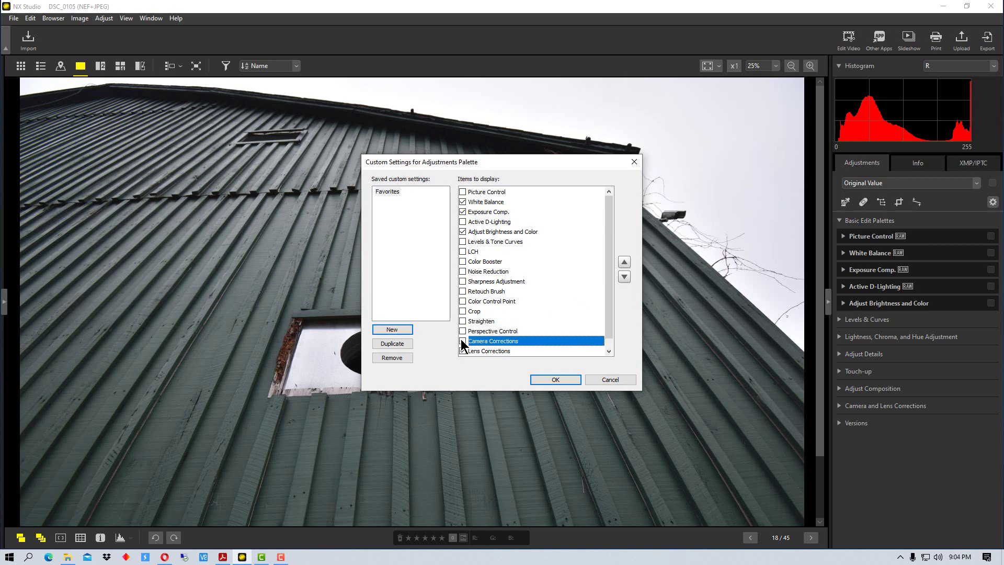
scroll(466, 344, down, 1)
click(463, 341)
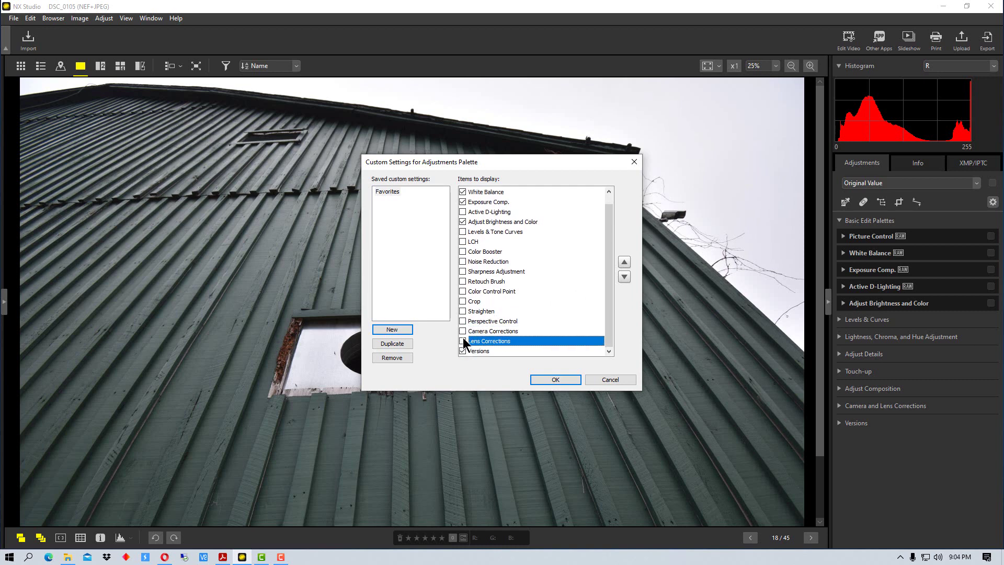
click(463, 351)
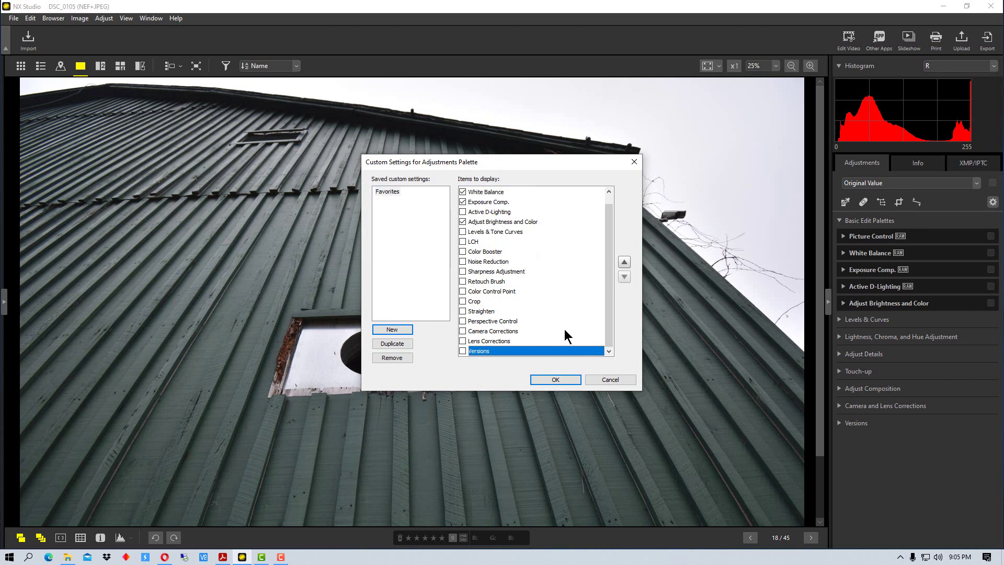
Save Favorites and check its White Balance, Exposure Comp. and Adjust Brightness and Color palettes.
click(557, 378)
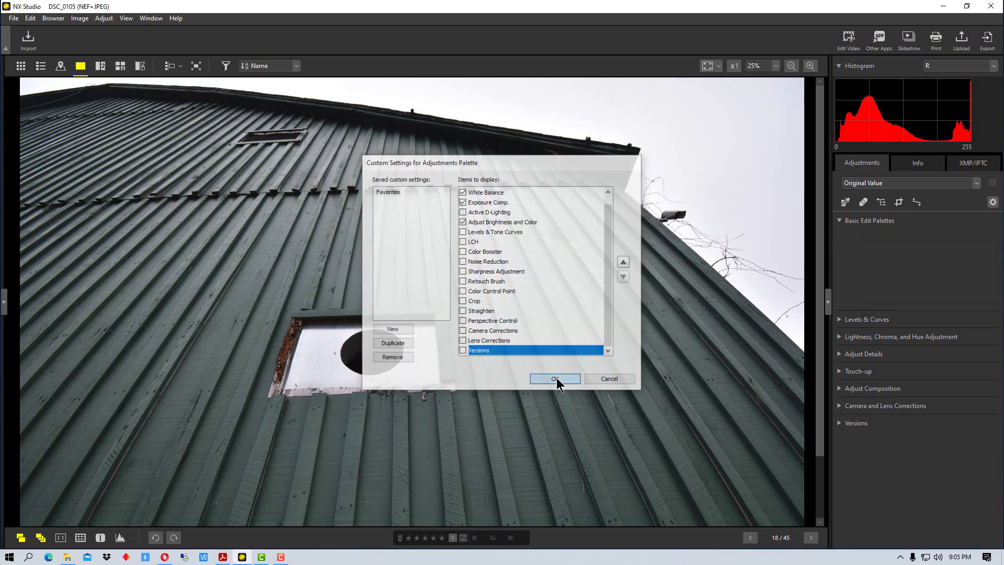
click(844, 220)
click(844, 219)
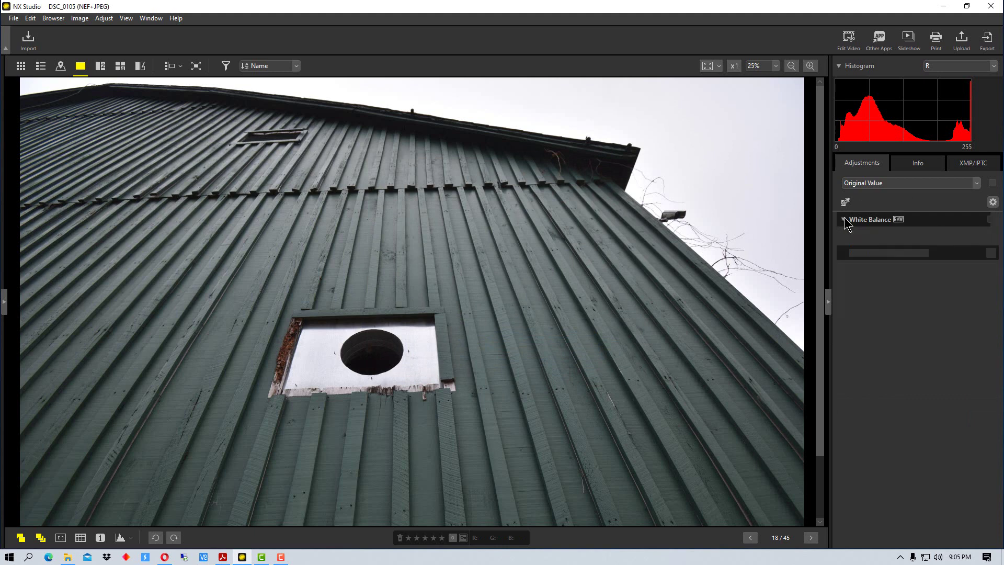
click(843, 236)
click(843, 236)
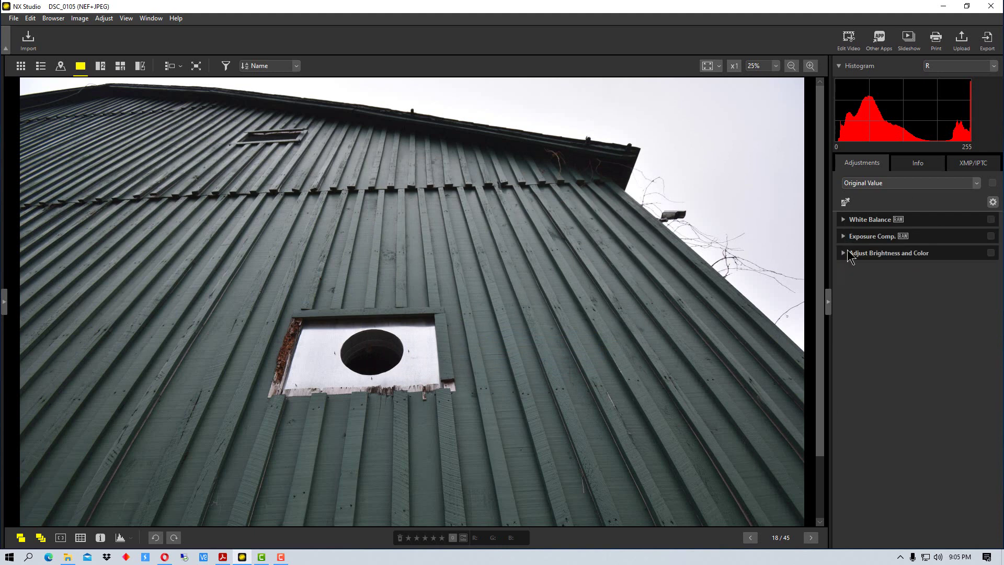
click(846, 252)
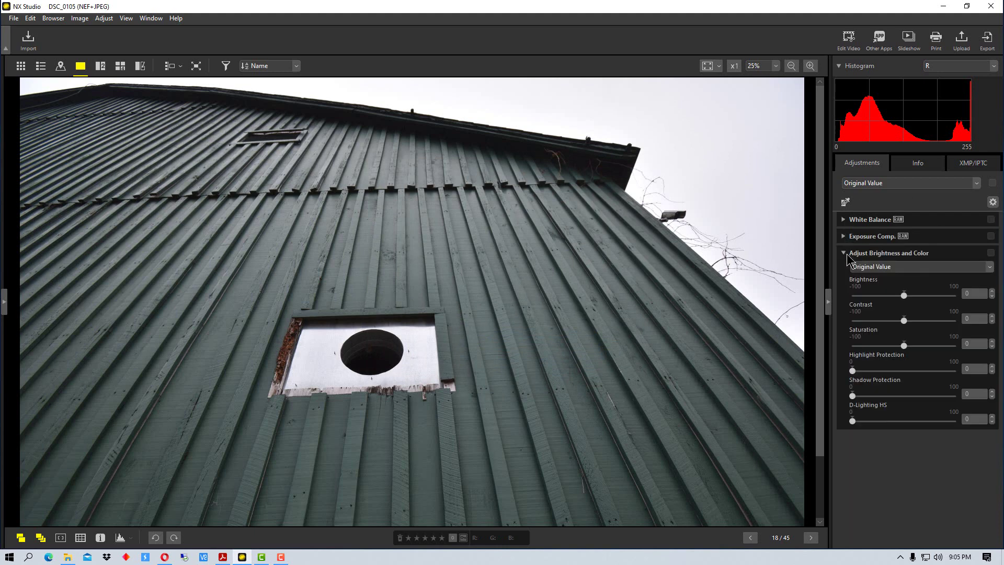
click(846, 253)
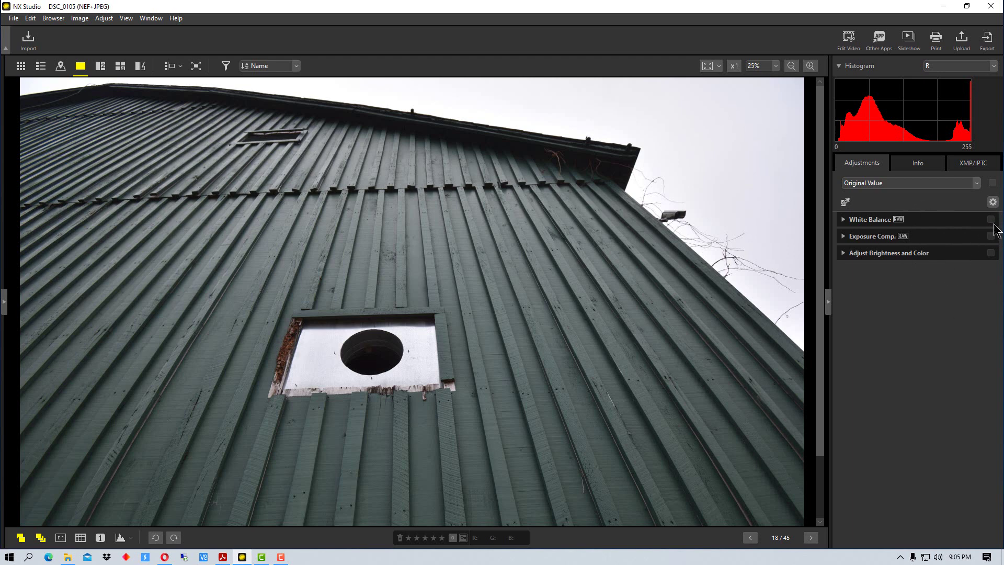
click(992, 203)
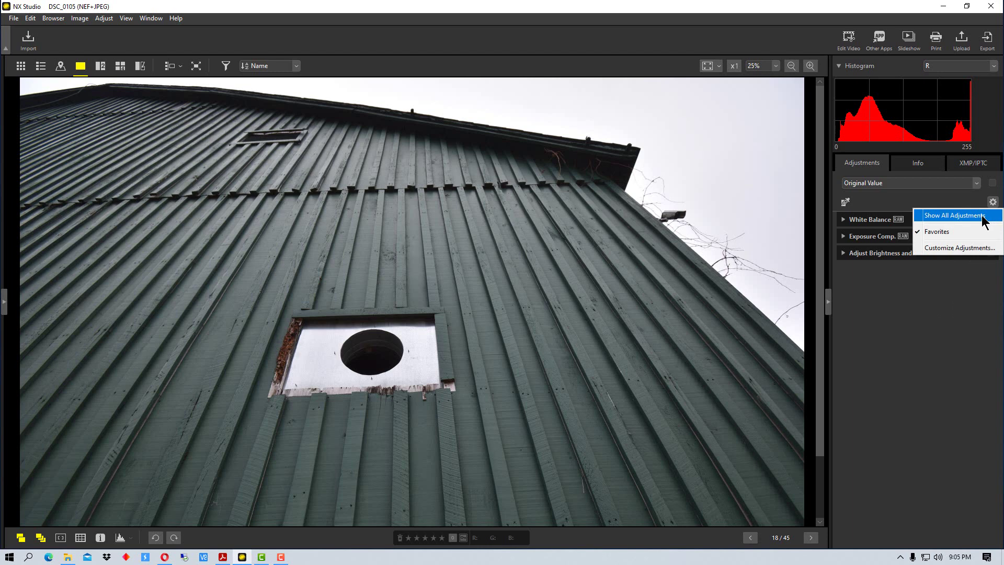
click(984, 219)
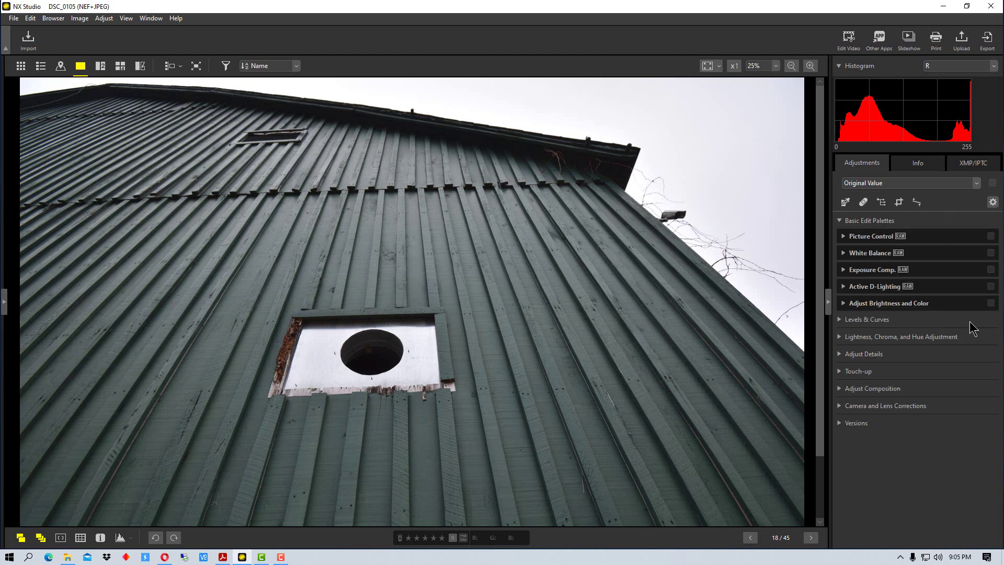
click(993, 202)
click(967, 232)
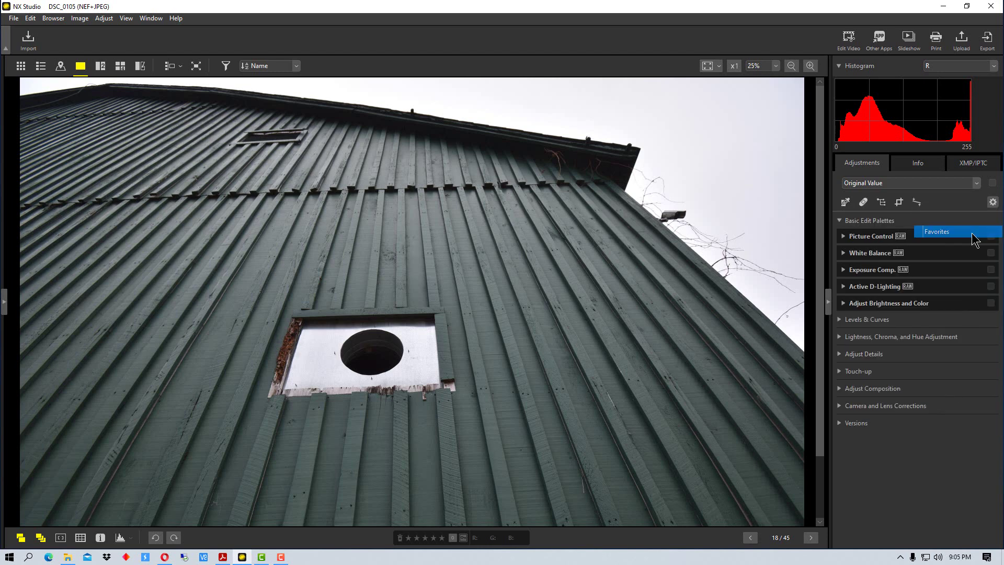
click(992, 203)
Create a second custom palette setting named 'Landscape'.
click(969, 249)
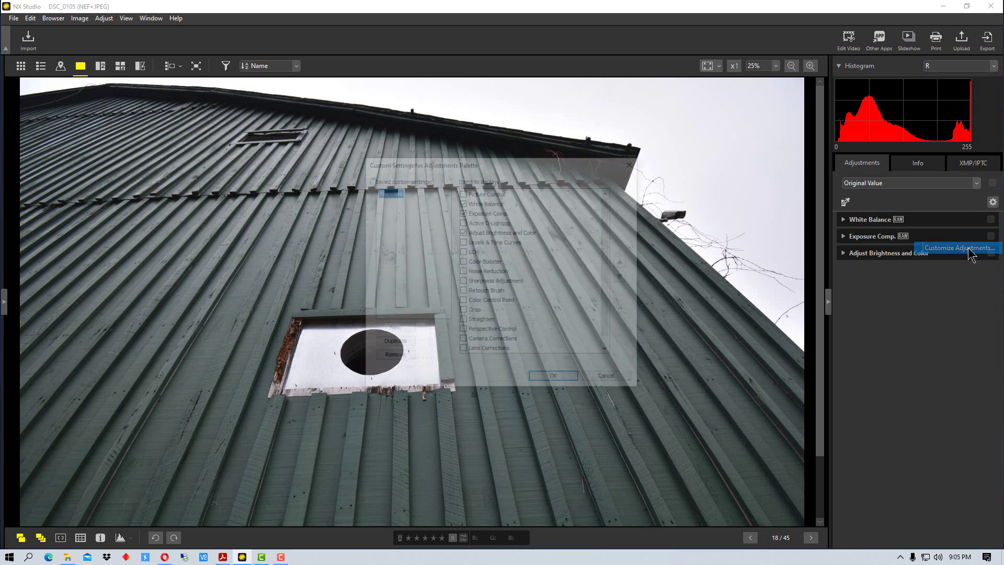
click(400, 328)
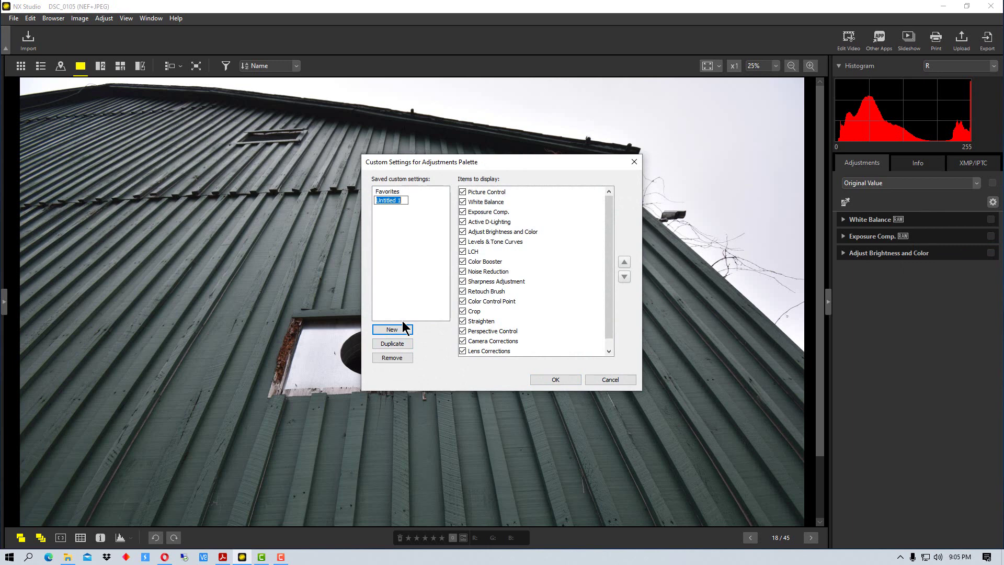
text(Landscape)
Untick Active D-Lighting, LCH, Levels & Tone Curves, Sharpness, Retouch Brush, Color Control Point, Noise Reduction, Color Booster and Adjust Brightness and Color.
click(462, 222)
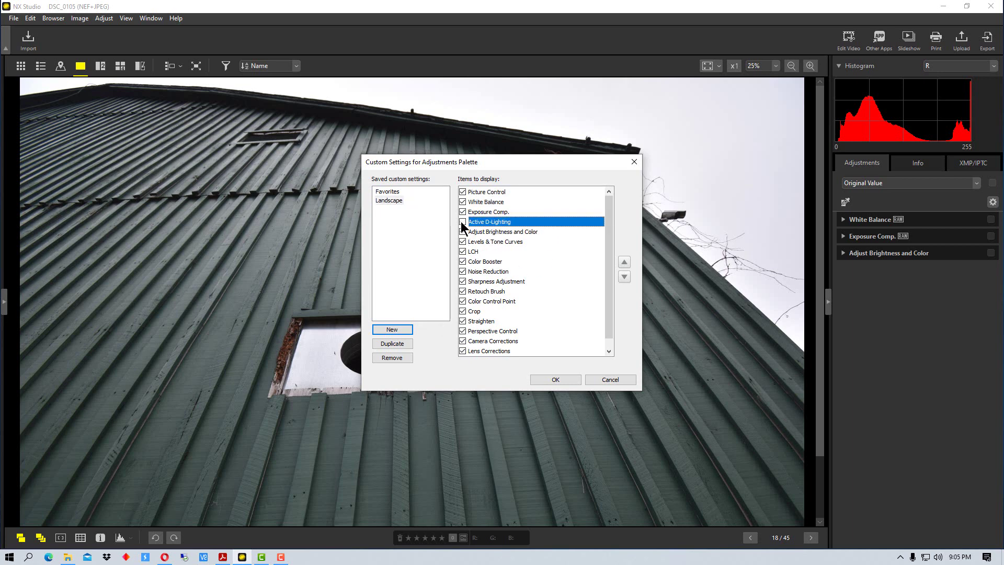
click(463, 252)
key(Up)
key(space)
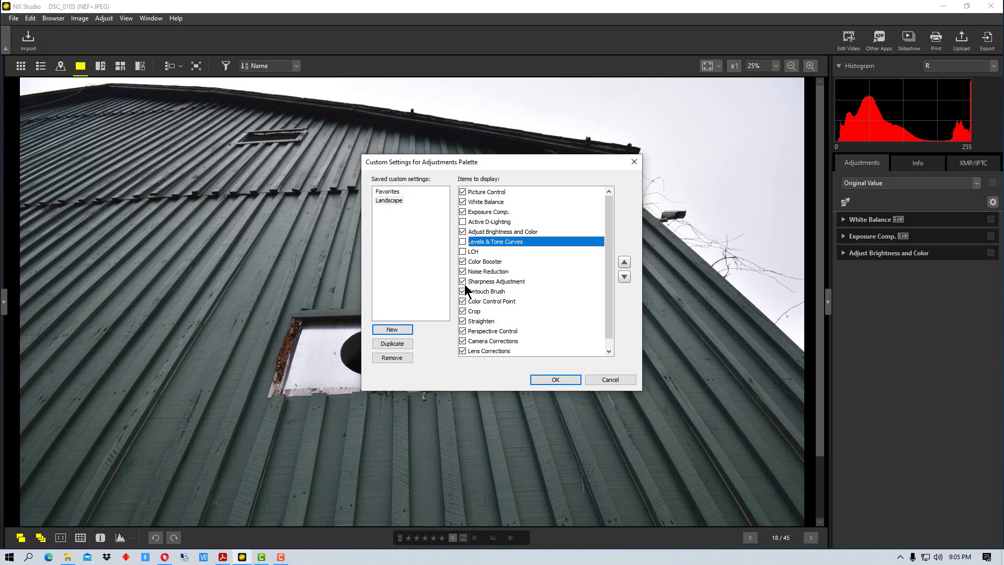
click(462, 280)
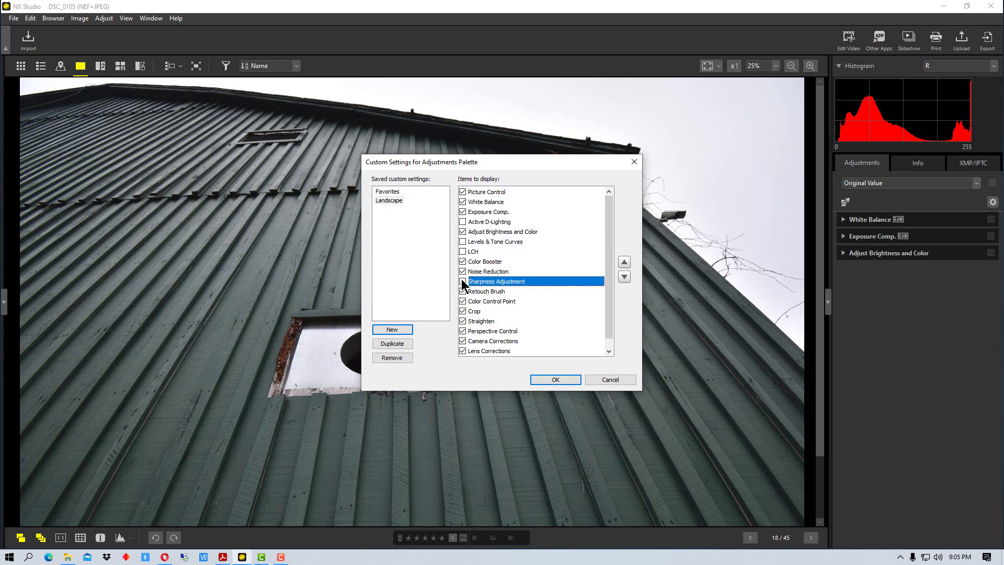
click(463, 291)
click(463, 301)
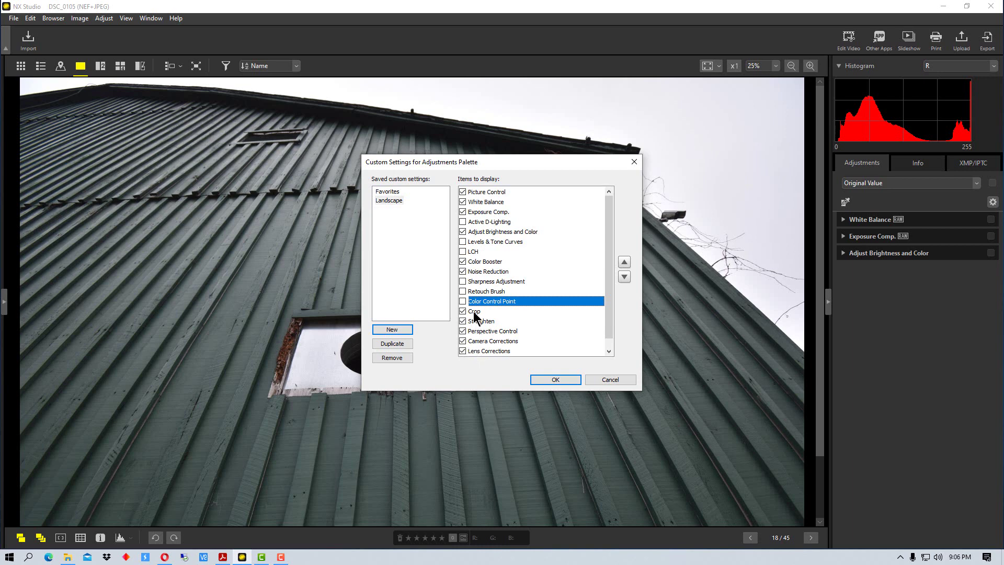
click(463, 271)
click(462, 261)
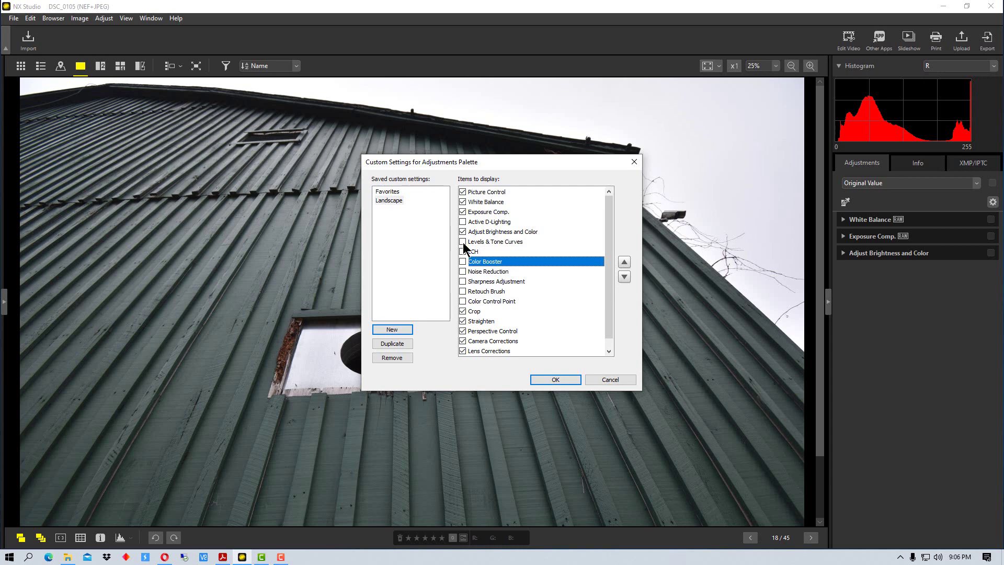
click(463, 231)
Save Landscape and collapse the Crop, Straighten, Perspective Control and Lens Corrections sections.
click(555, 379)
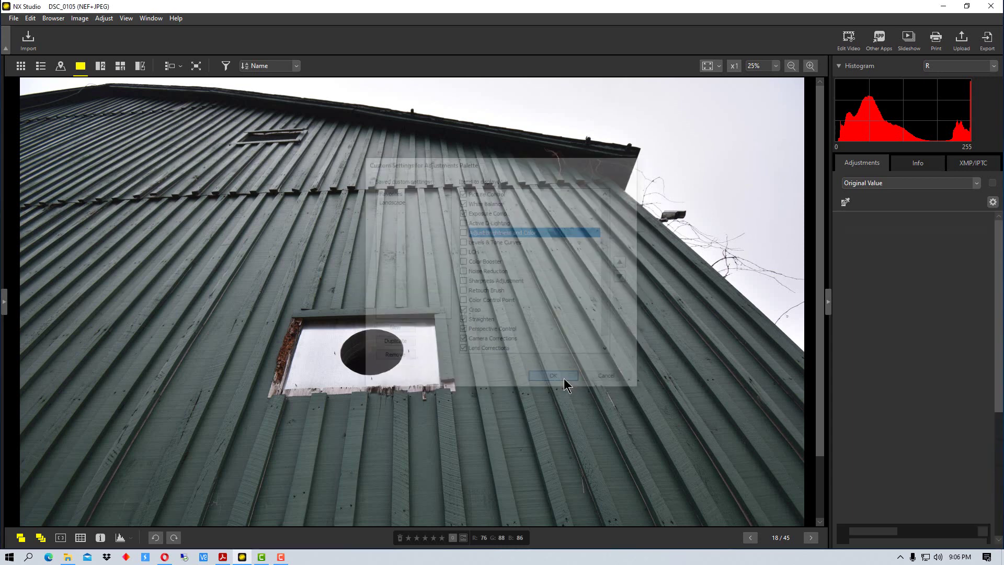
click(844, 270)
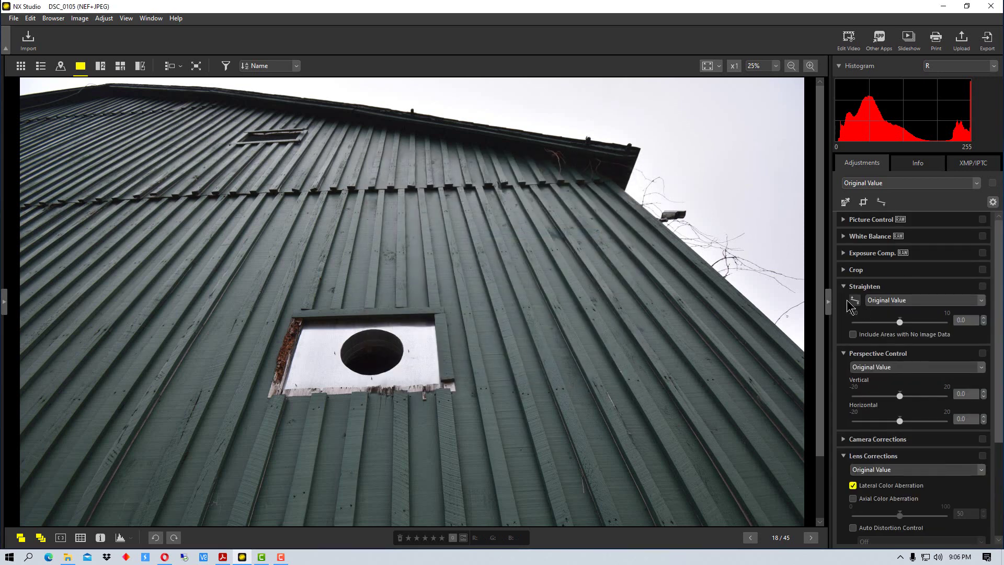
click(844, 287)
click(843, 303)
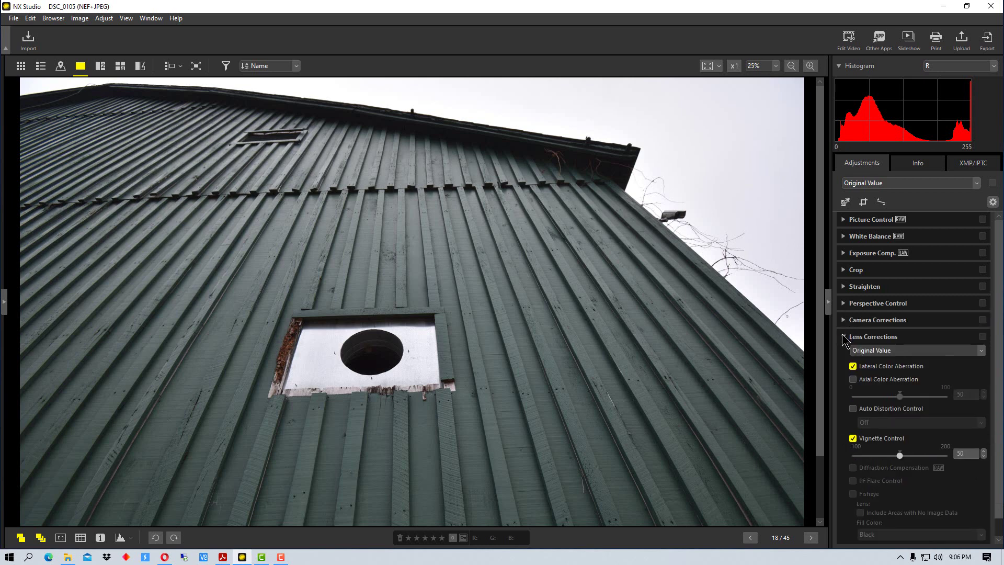
click(844, 337)
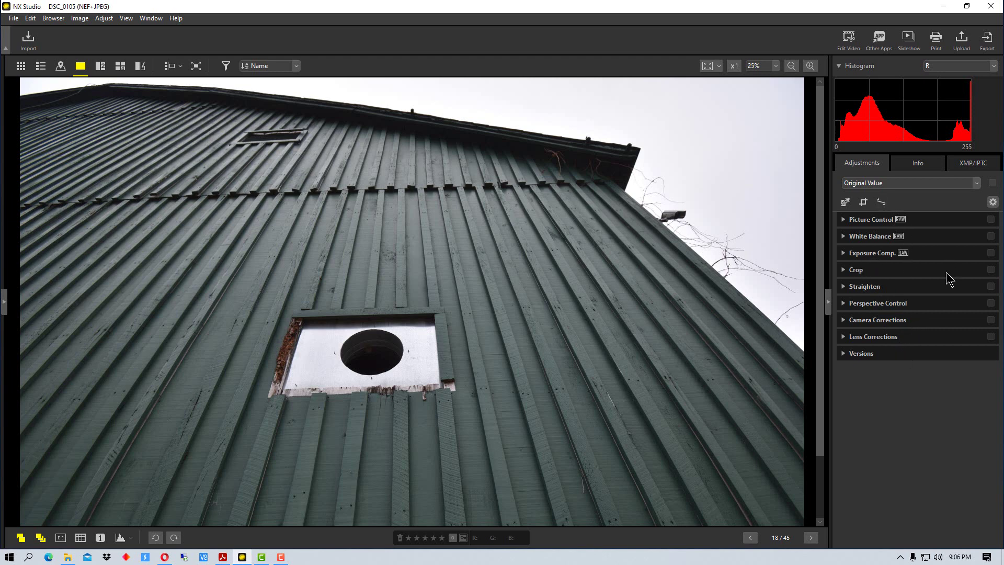
Switch the panel to Favorites, then Show All Adjustments, and finally back to Landscape.
click(992, 202)
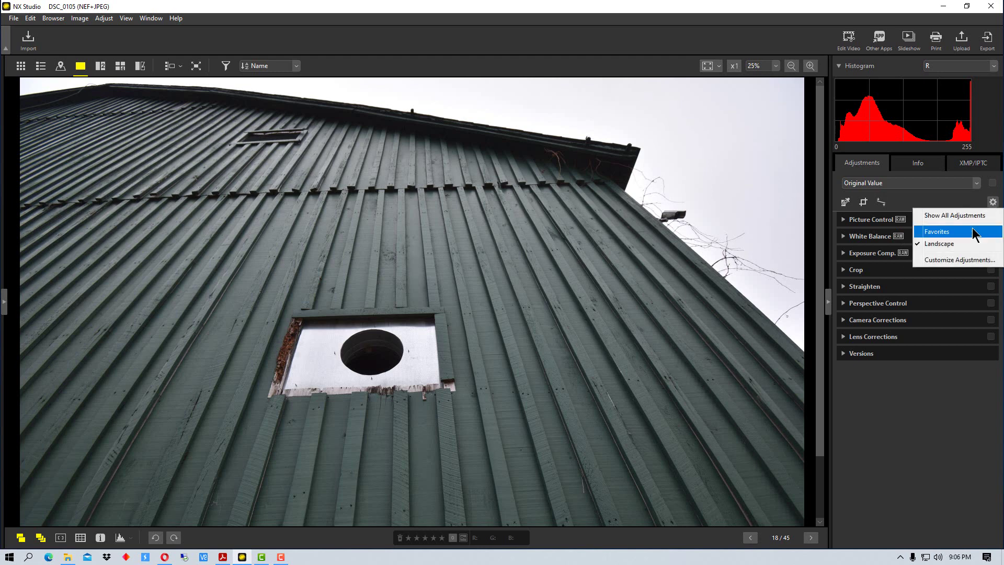
click(984, 231)
click(992, 202)
click(955, 215)
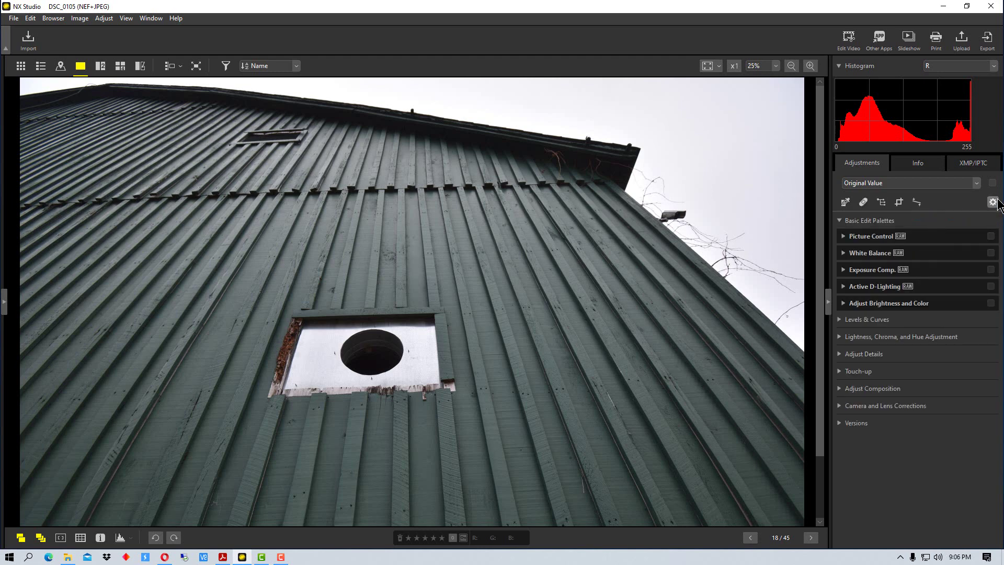
click(994, 202)
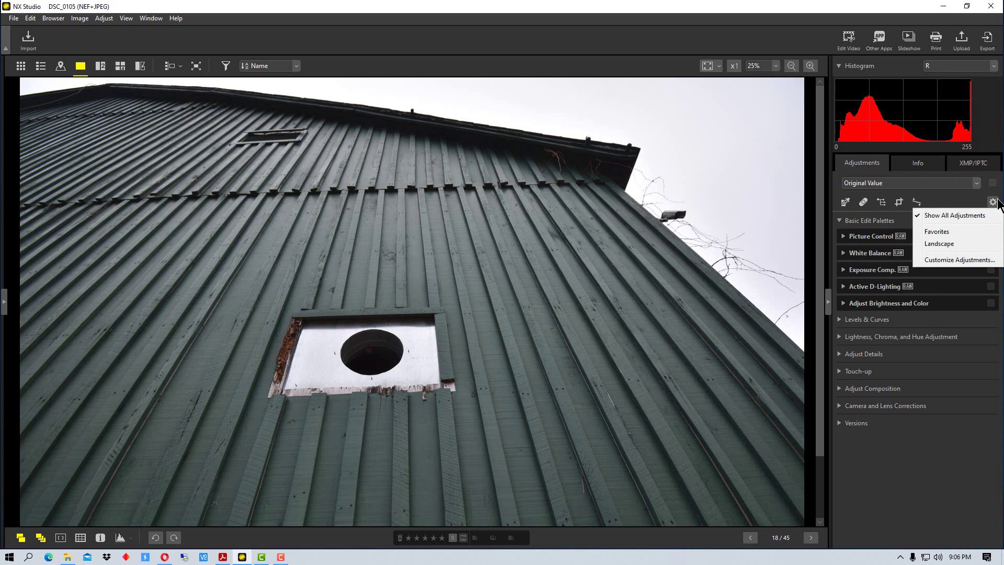
click(967, 243)
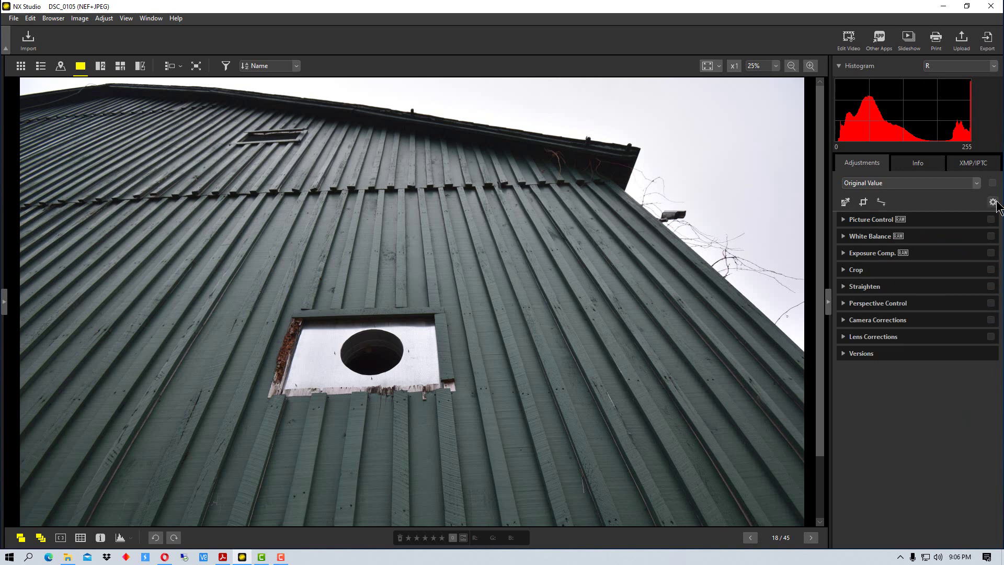
Edit the Landscape setting to untick Exposure Comp., White Balance and Picture Control.
click(993, 201)
click(960, 260)
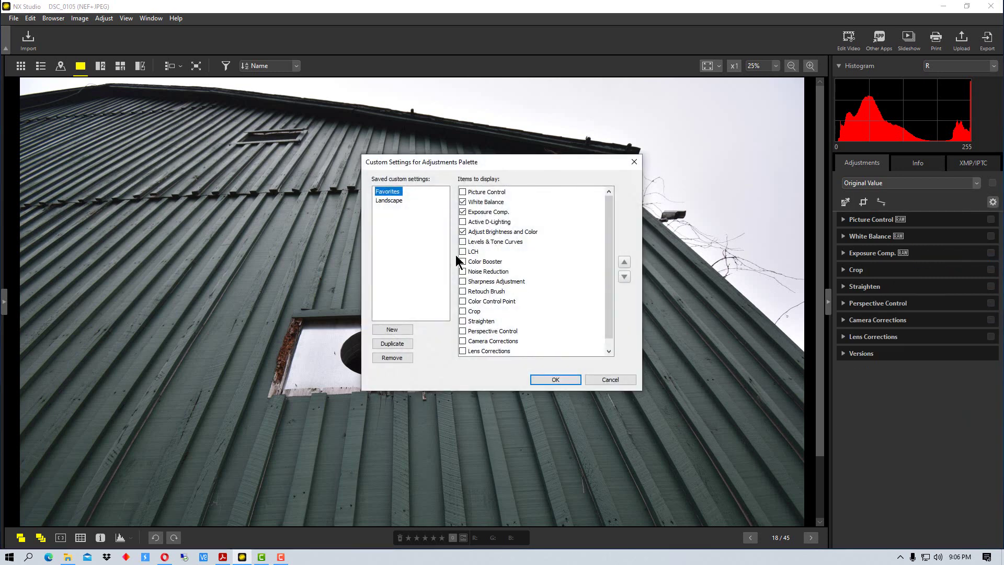
click(397, 202)
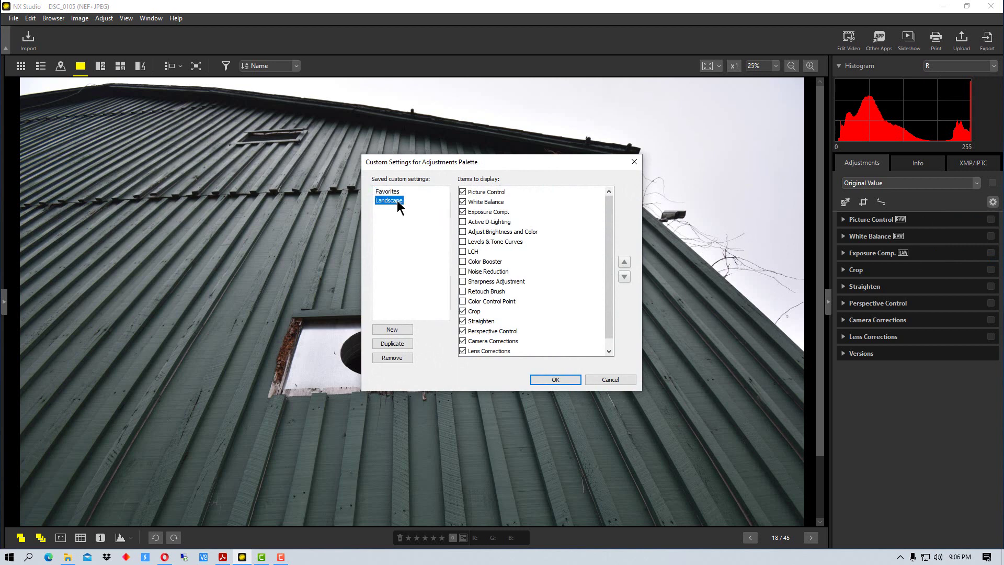
click(462, 212)
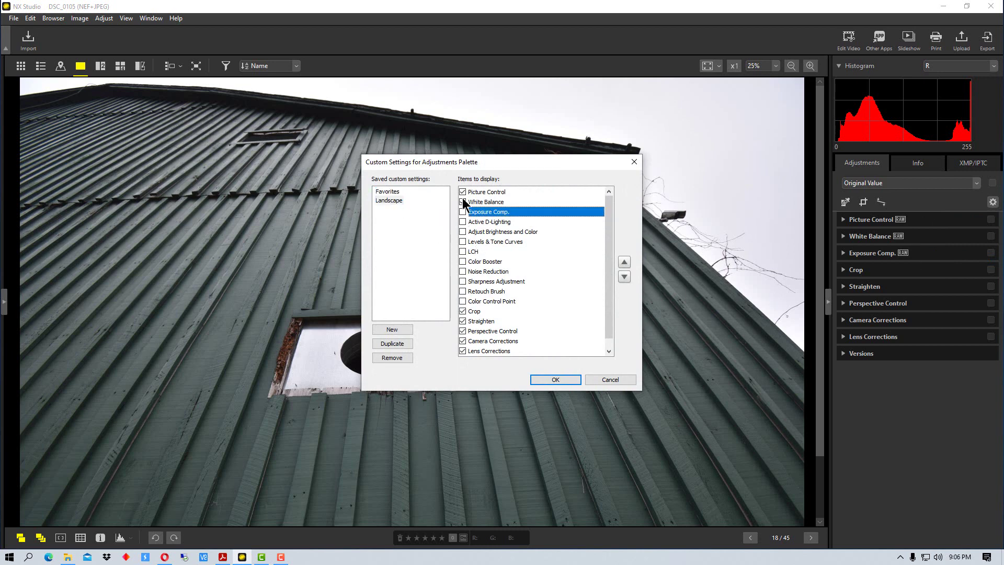
click(462, 202)
click(462, 192)
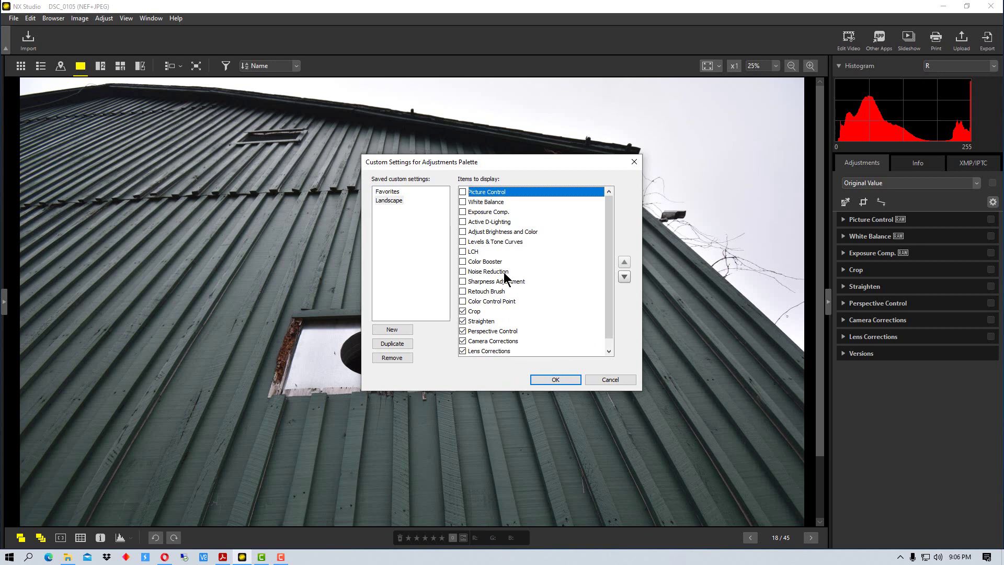
Apply the revised Landscape setting so only Crop through Lens Corrections palettes show.
click(555, 379)
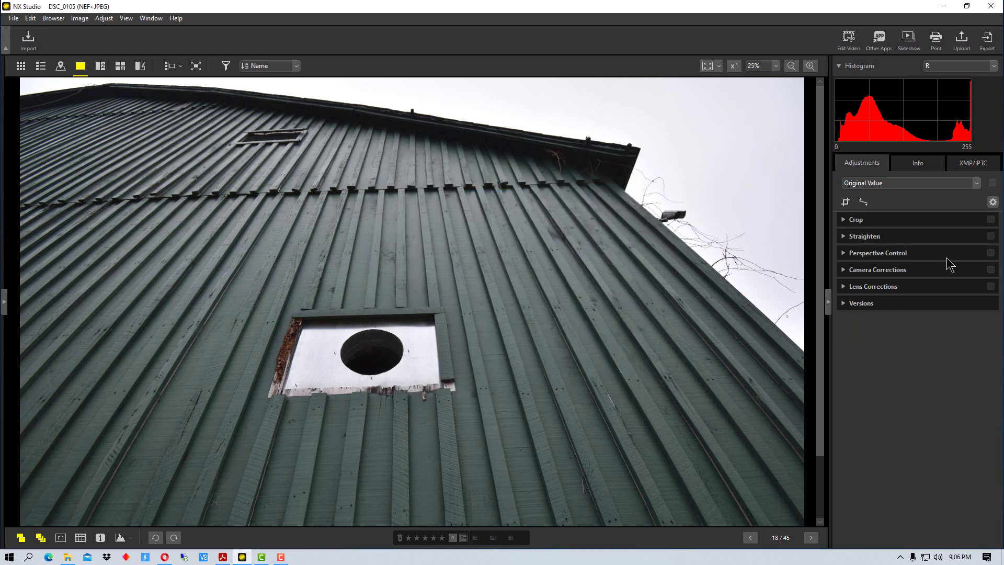